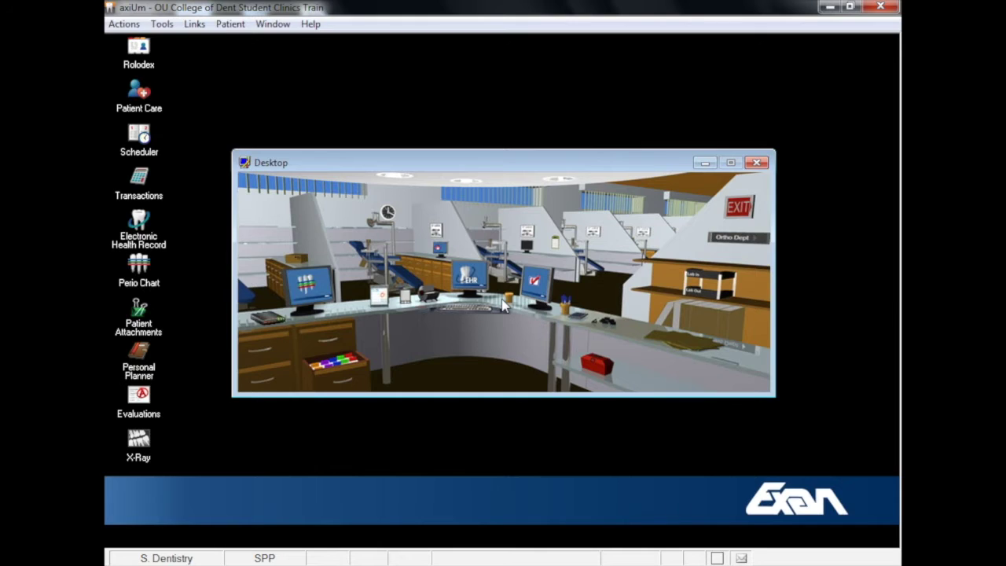
Step: List the unapproved items in the Personal Planner and approve the 10/08/2015 General Treatment Note using the faculty approval ID and password
click(146, 359)
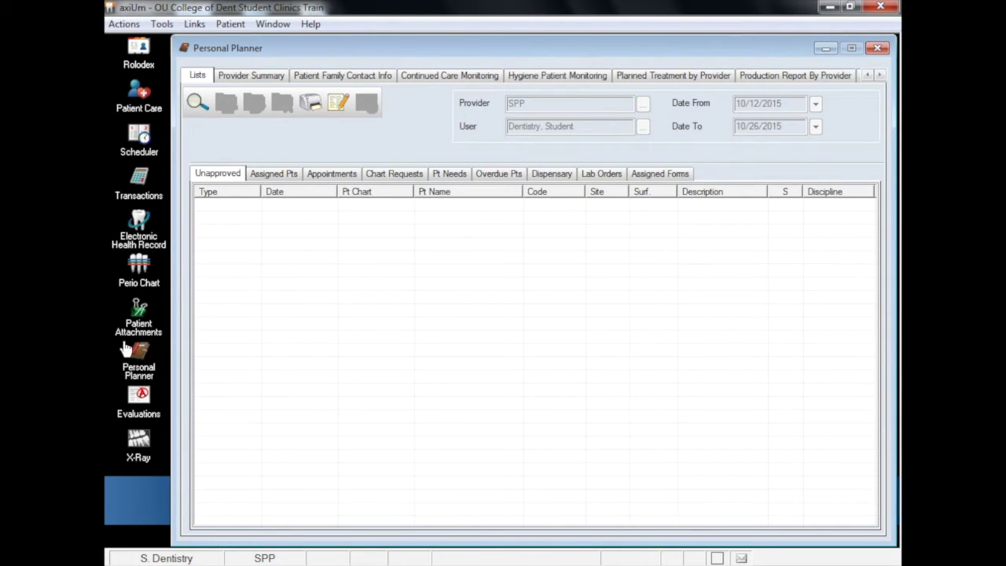
click(197, 106)
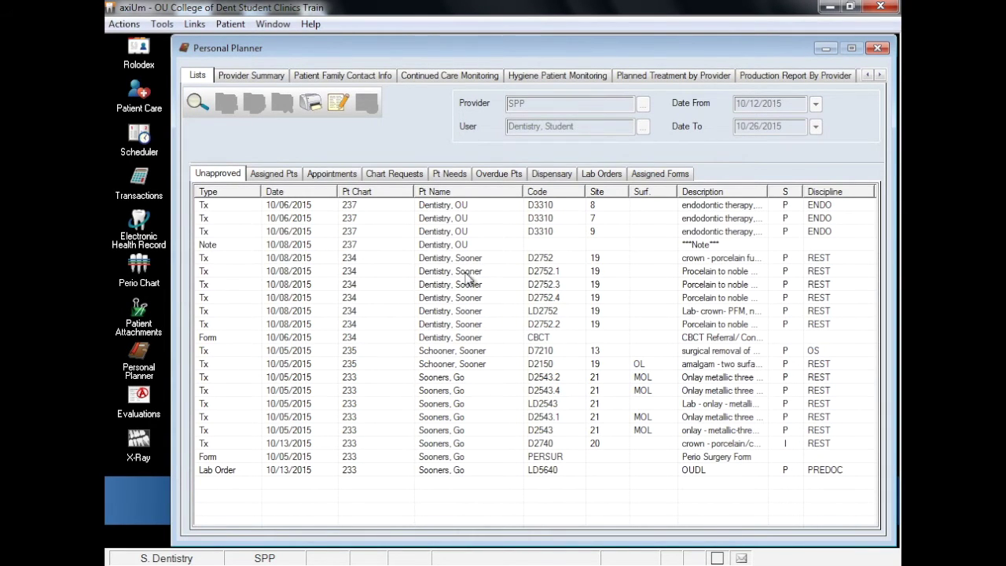
click(469, 247)
right_click(469, 250)
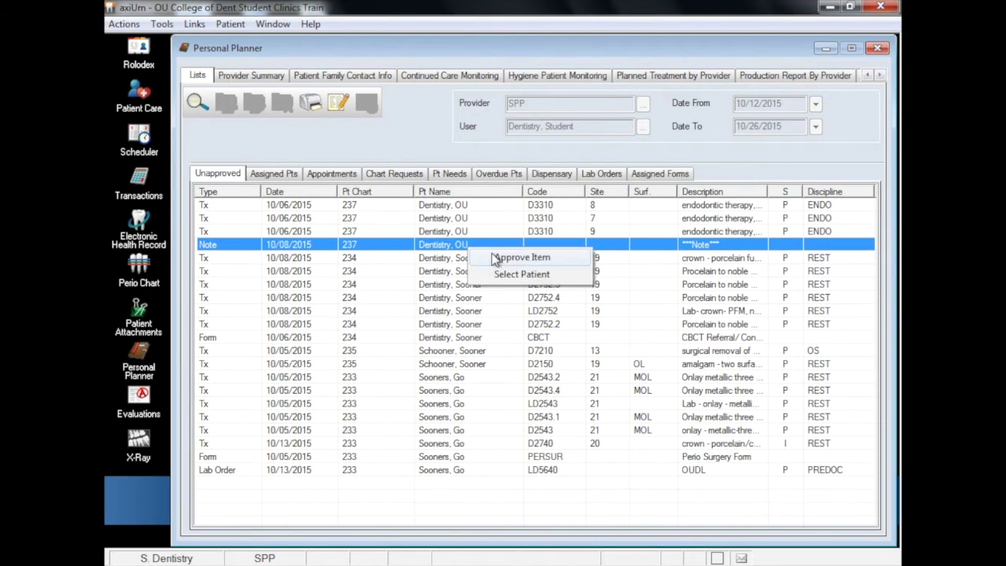
click(494, 256)
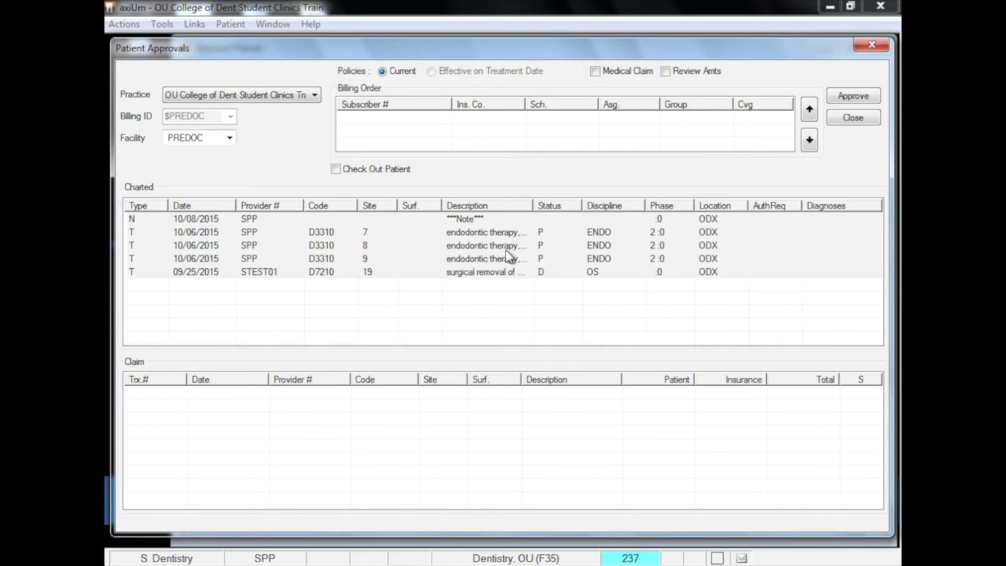
click(853, 97)
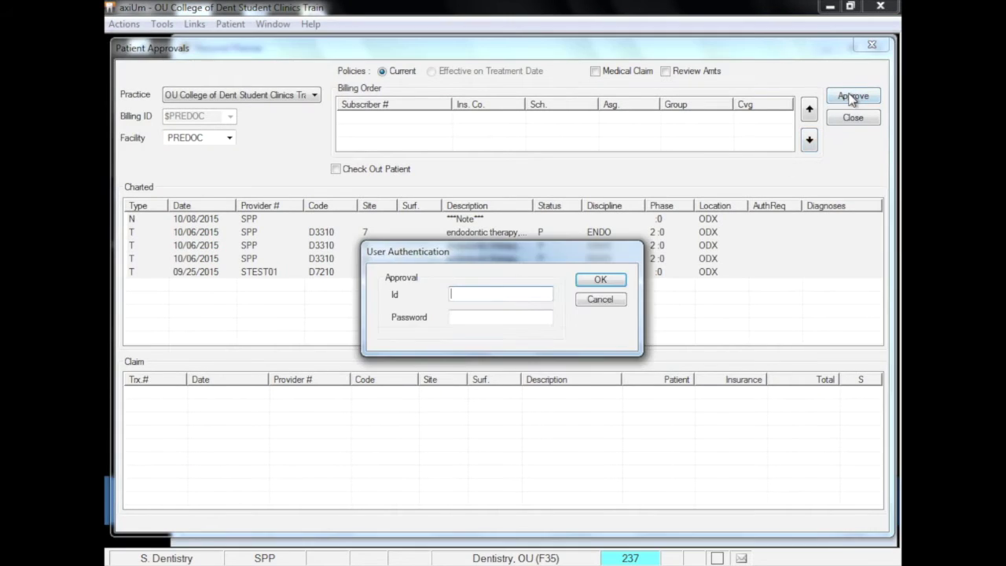
text(fac)
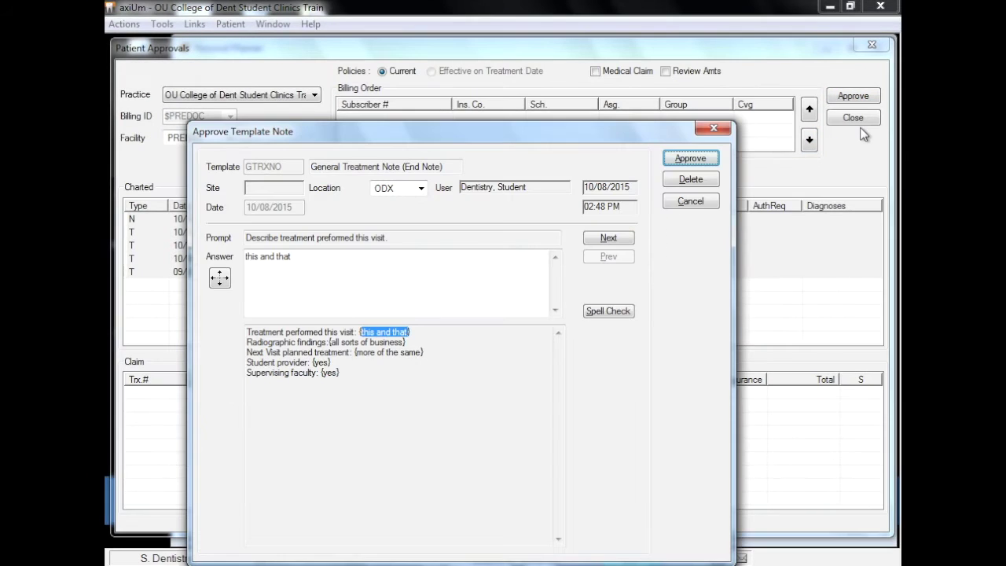
click(698, 156)
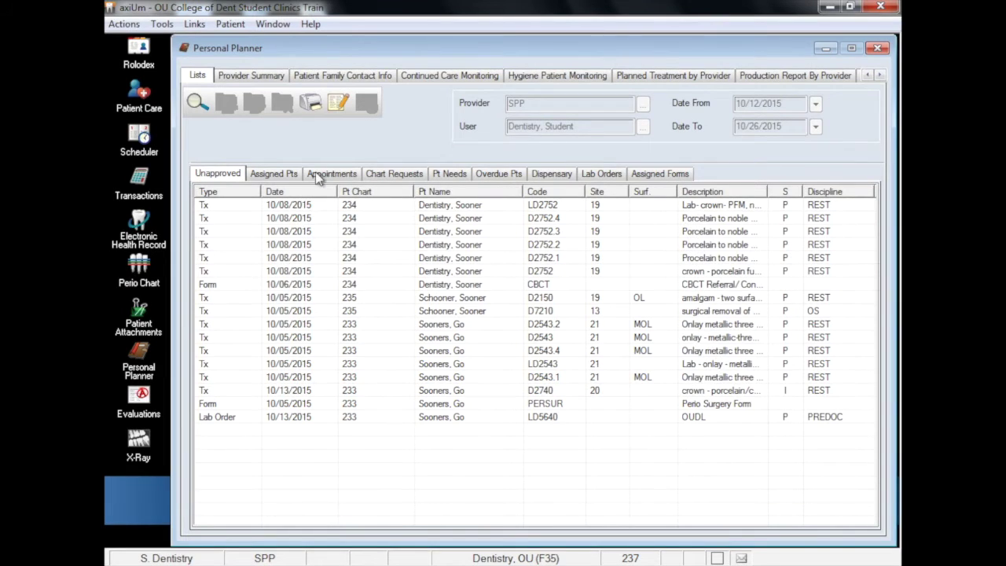
Step: List the assigned patients and the appointments, and view the available actions for the 10/22/2015 09:00 AM Radiology appointment
click(287, 177)
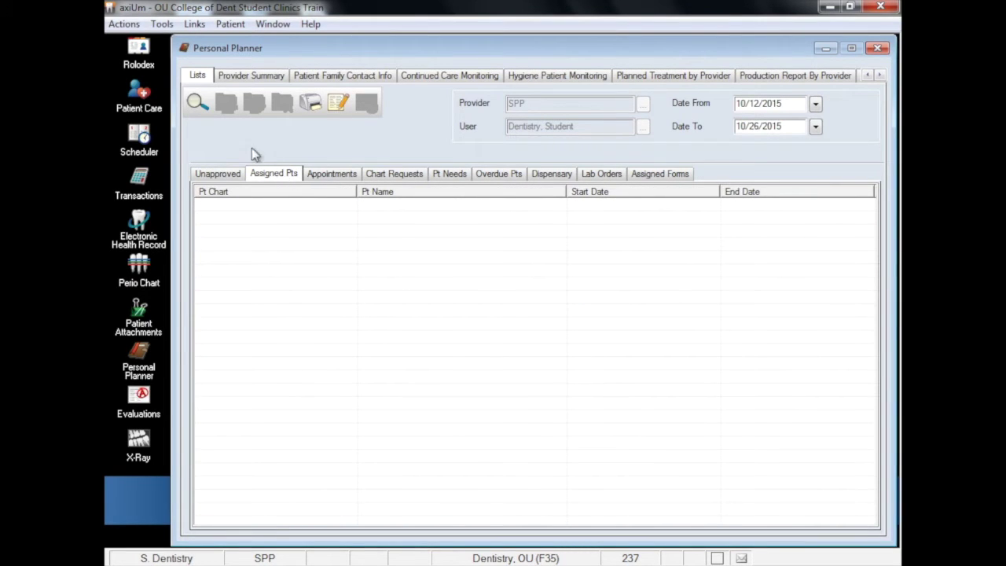
click(197, 102)
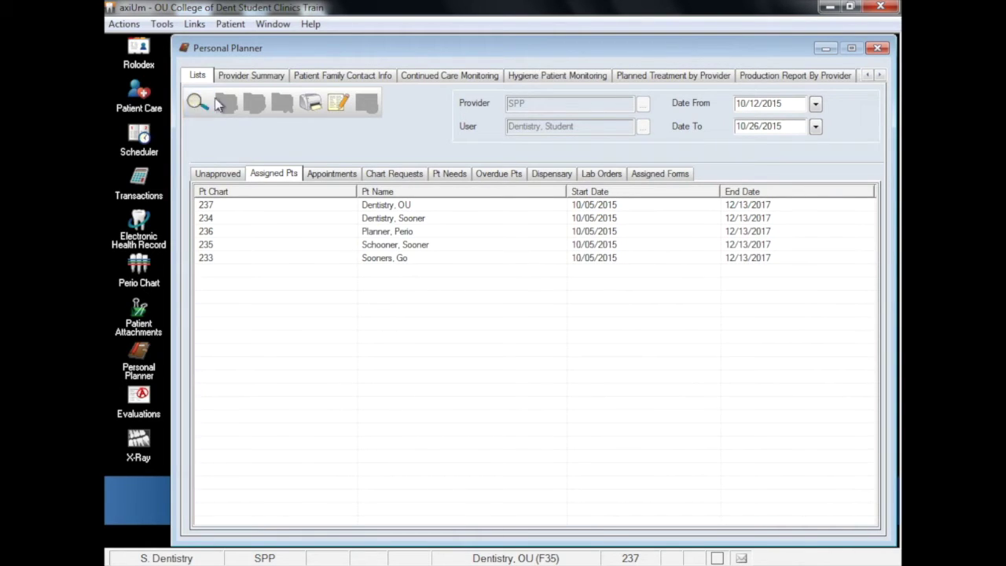
click(320, 175)
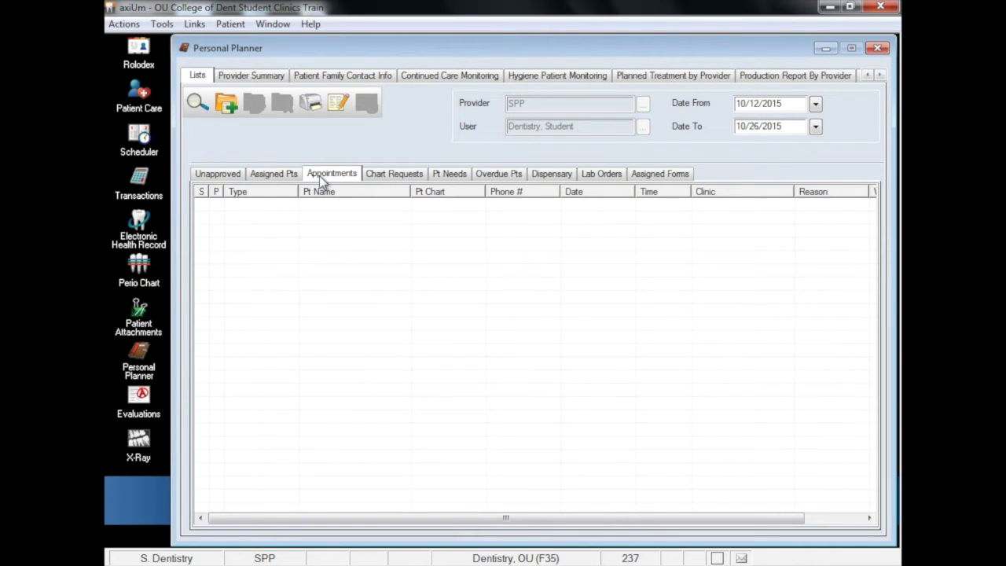
click(197, 102)
click(358, 245)
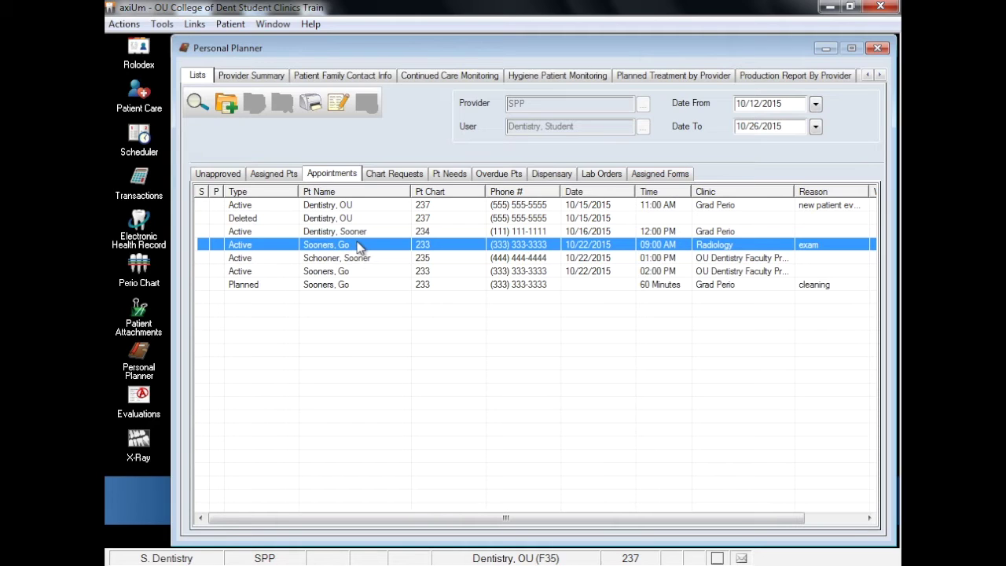
right_click(358, 246)
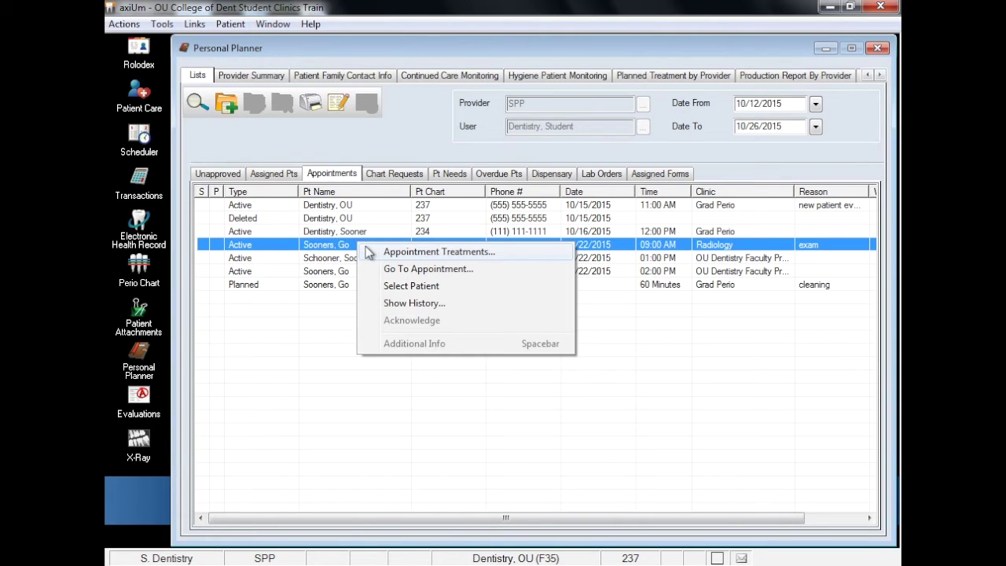
click(410, 173)
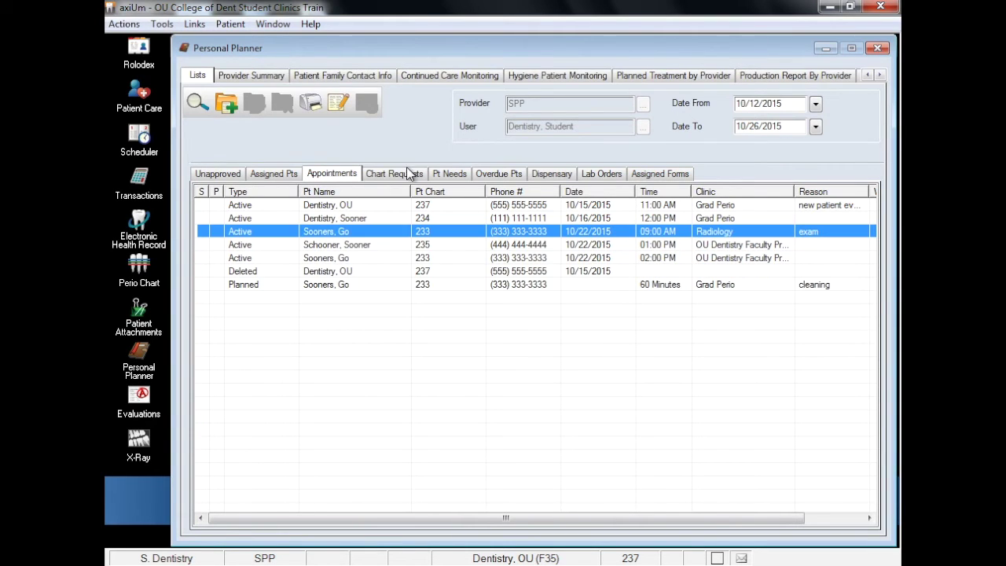
Step: Look through the chart requests, patient needs and lab orders, and view the details of the LD2740 lab order
click(398, 181)
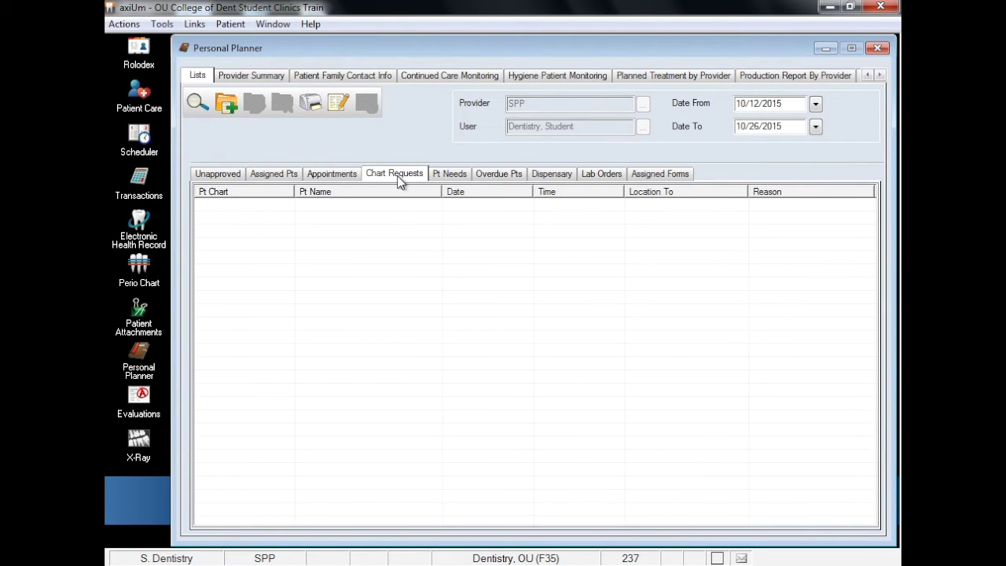
click(443, 177)
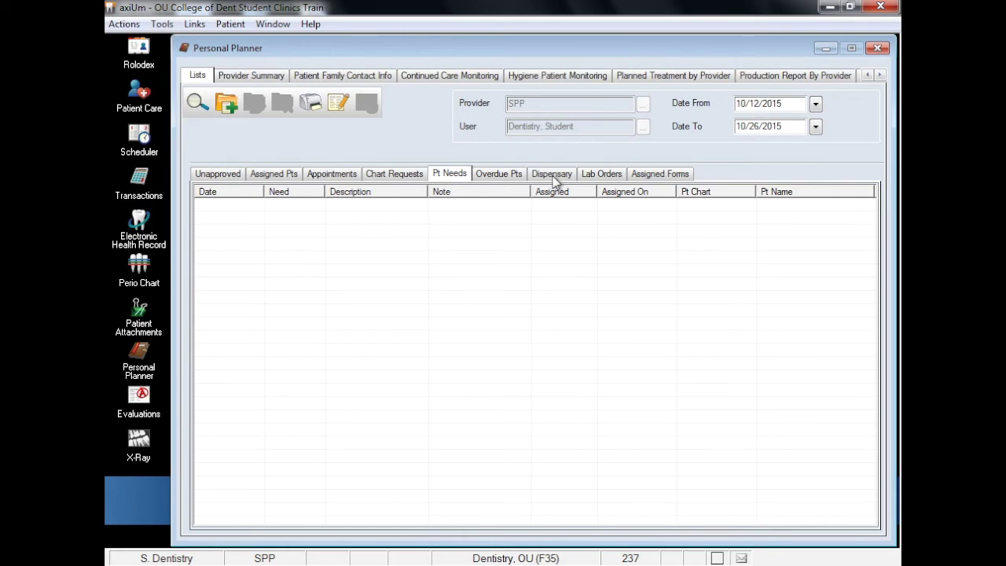
click(601, 176)
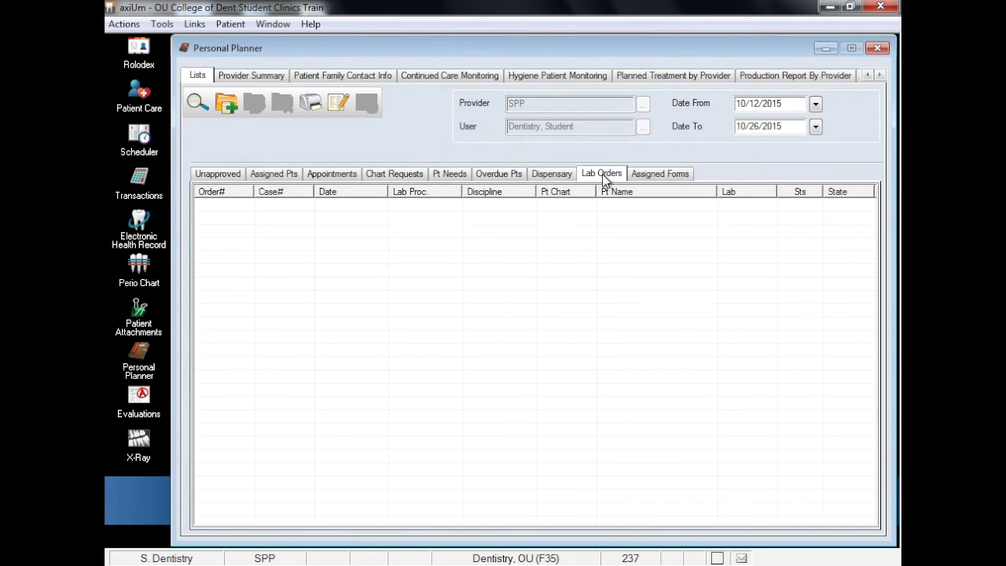
click(196, 107)
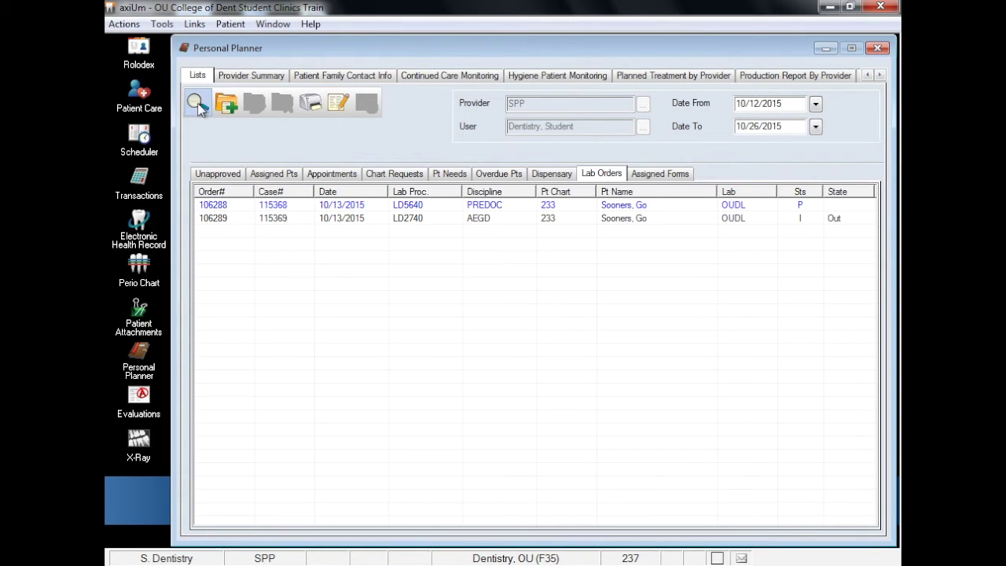
double_click(374, 219)
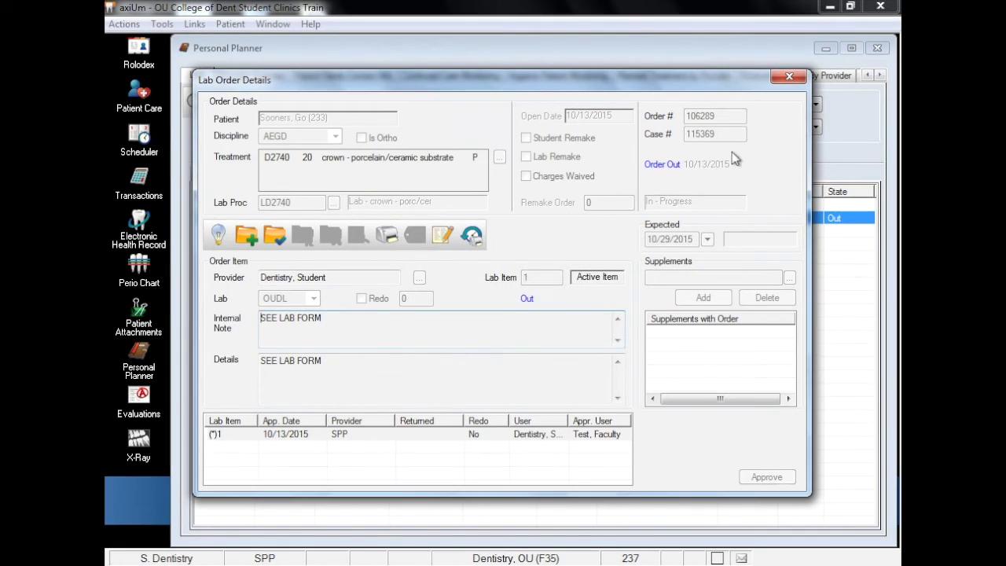
click(789, 76)
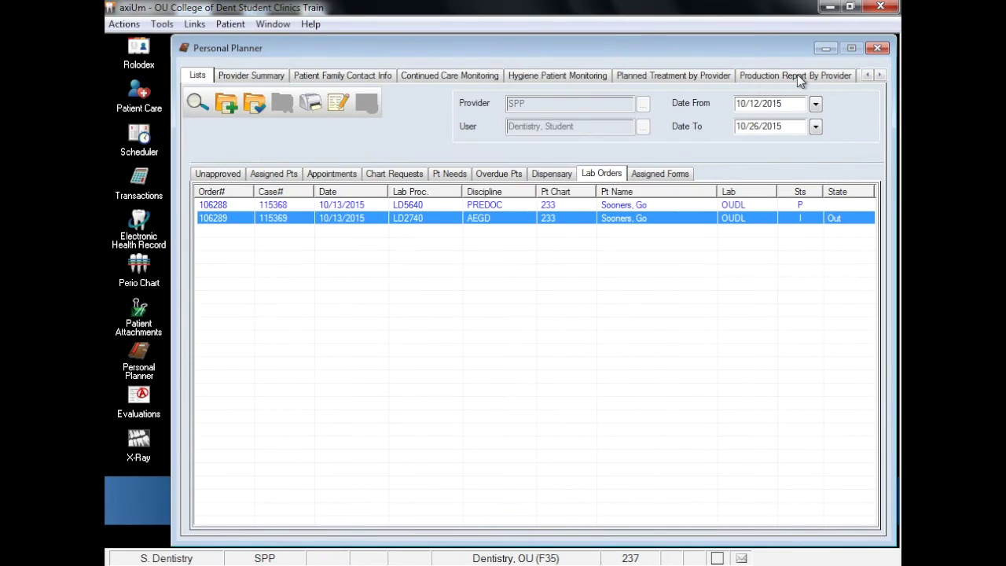
Step: List the assigned forms and approve the current page of the CBCT Referral/Consent Form using the faculty approval ID and password
click(669, 173)
click(197, 102)
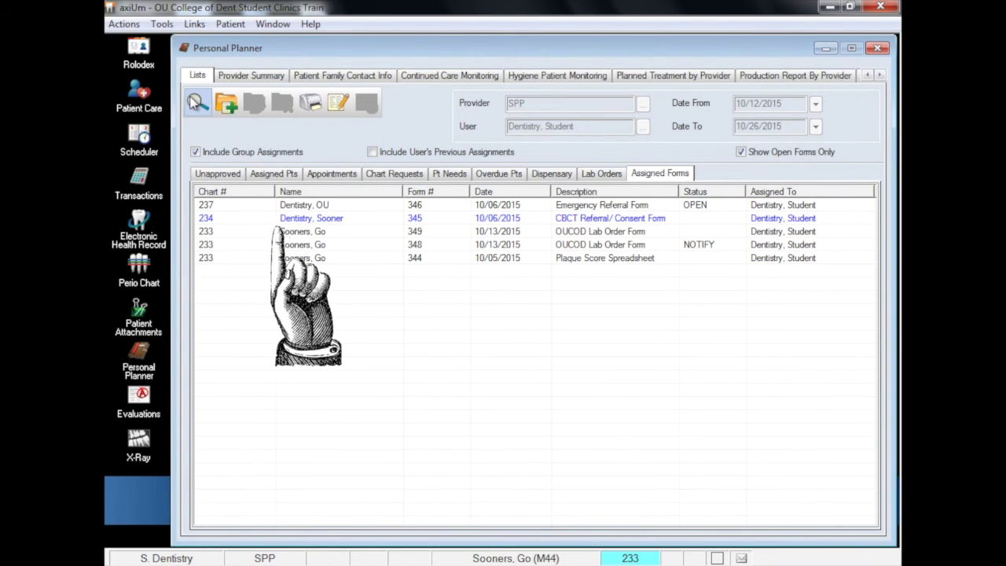
double_click(369, 221)
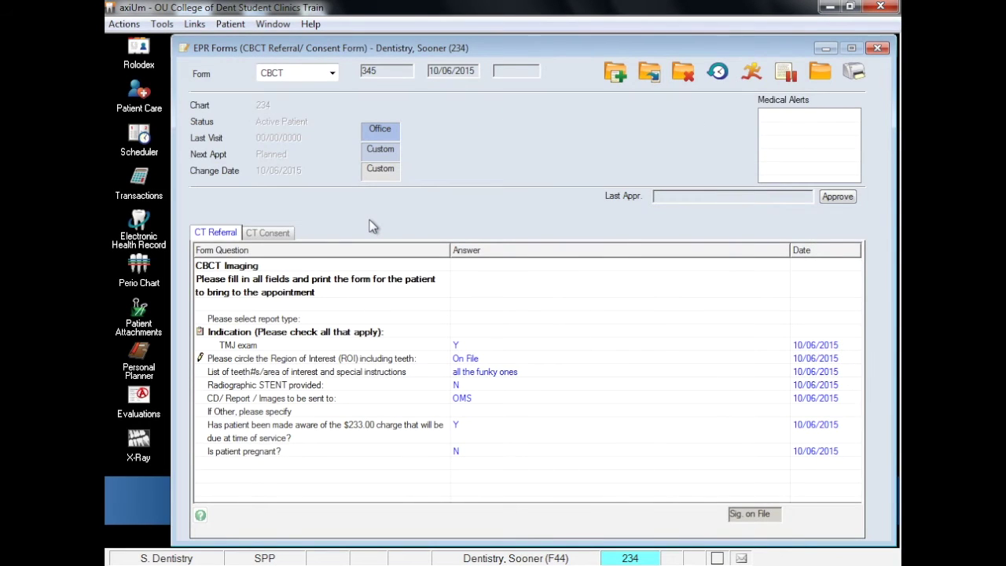
click(837, 197)
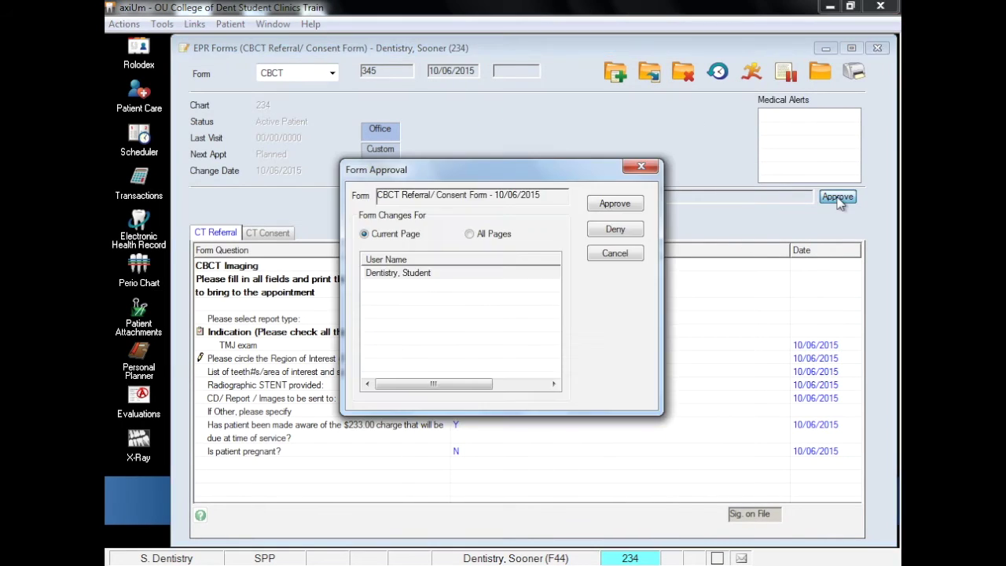
click(635, 204)
text(fac)
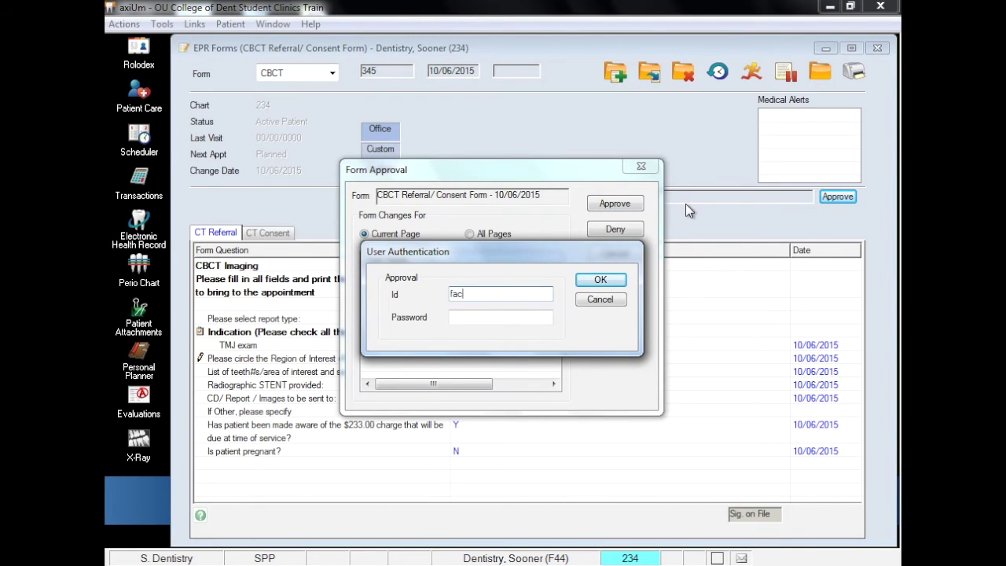
key(Tab)
text(****)
key(Return)
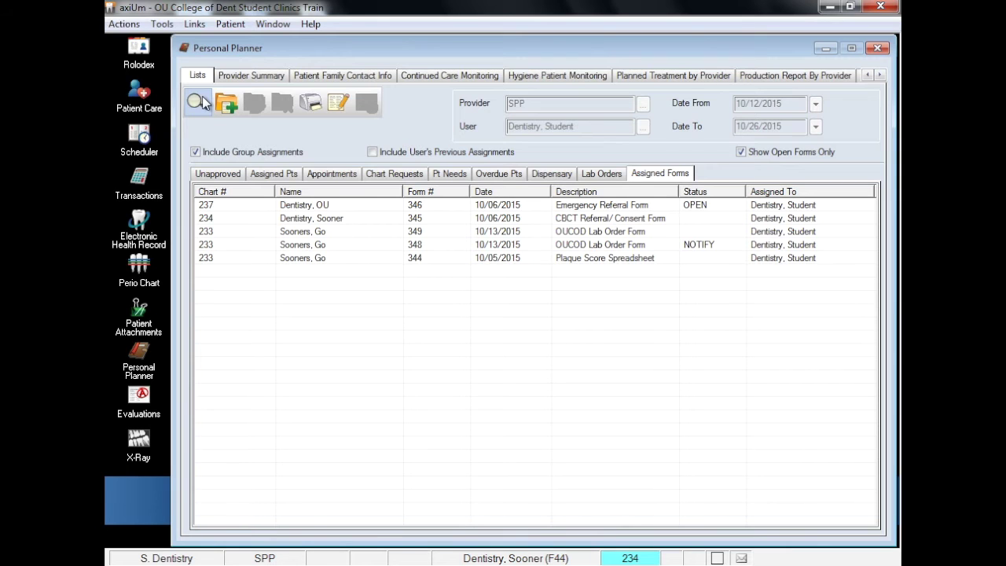
Step: Review the Provider Summary, Patient Family Contact Info, Continued Care Monitoring, Hygiene Patient Monitoring and Planned Treatment by Provider reports
click(232, 75)
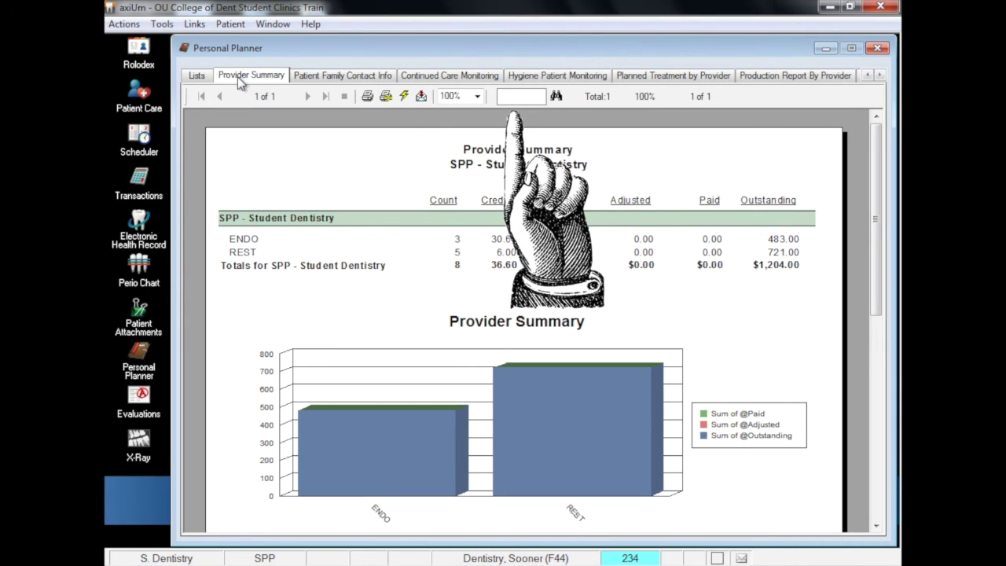
click(319, 75)
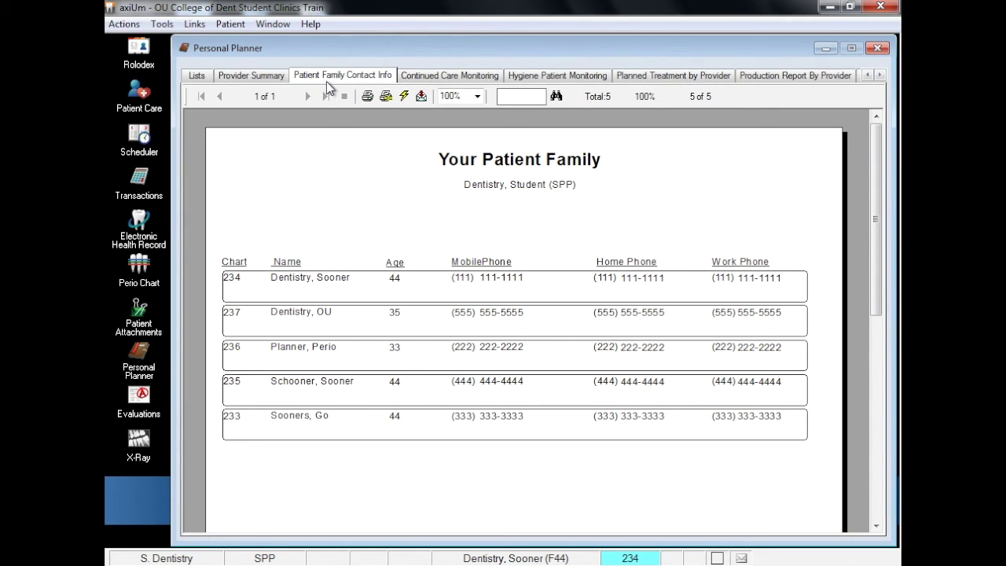
click(413, 75)
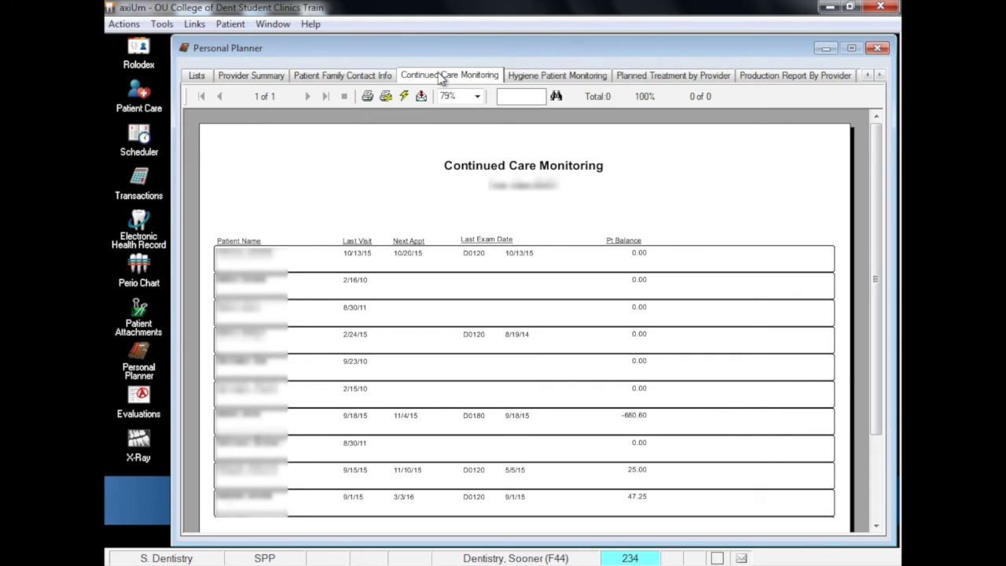
click(537, 74)
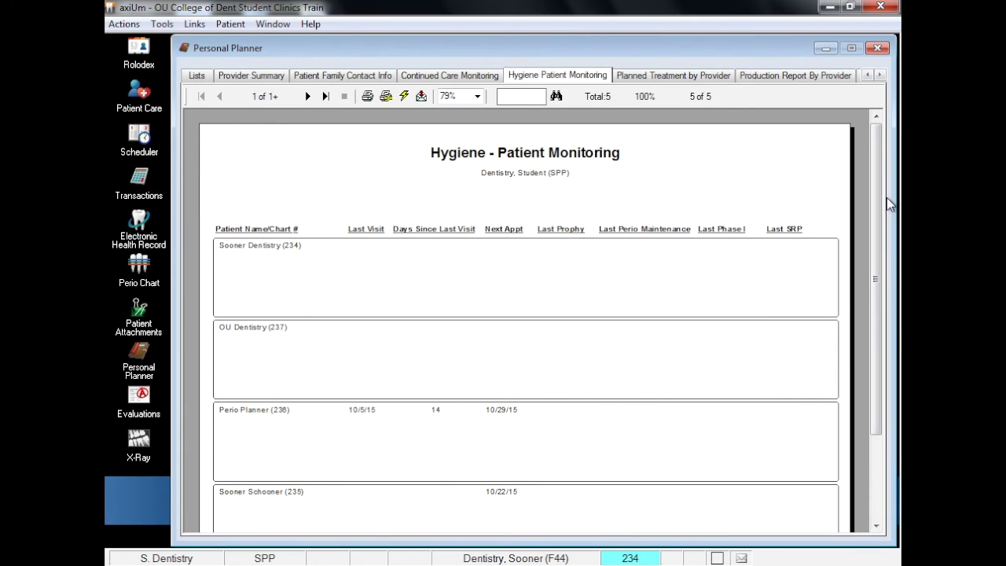
drag(873, 196, 879, 133)
click(680, 77)
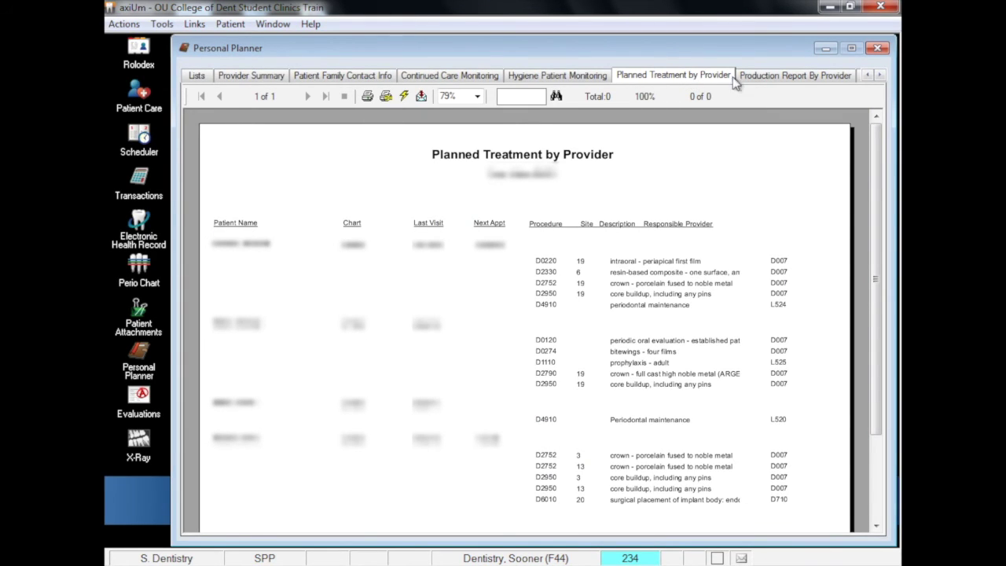
Step: Start the Production Report By Provider and set the month and day of its FromDate parameter to 1/1
click(784, 77)
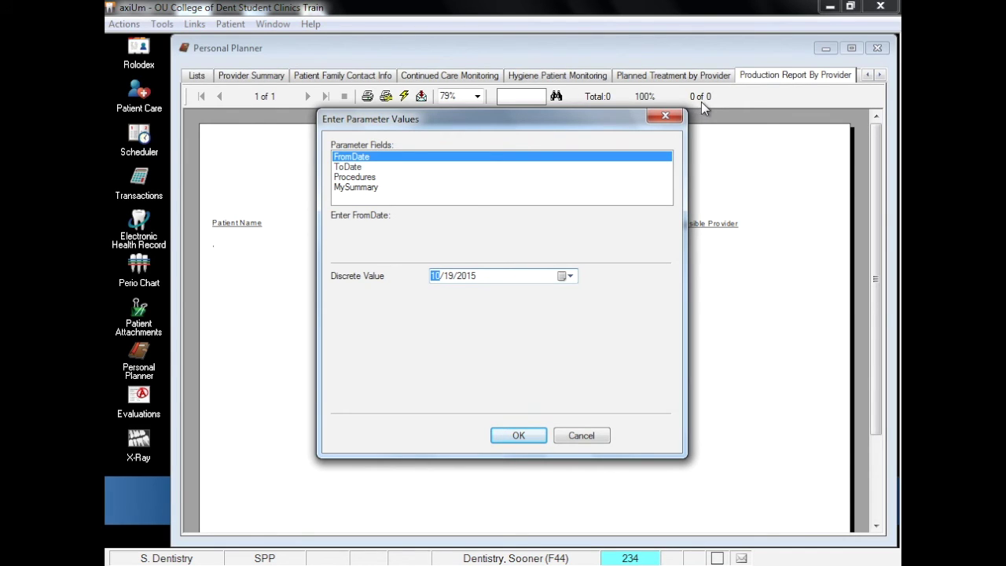
text(1/1)
click(374, 167)
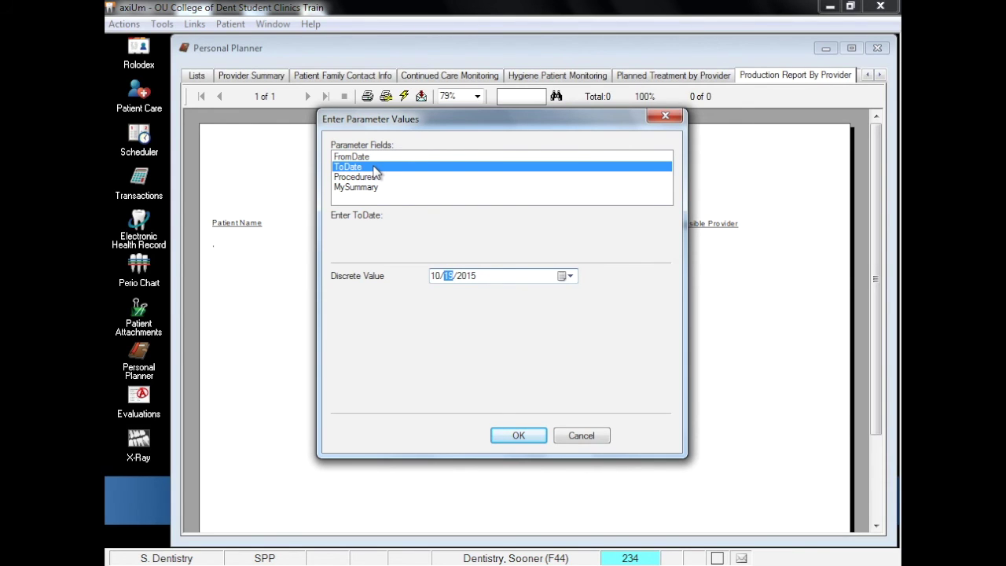
Step: Add D0120 - periodic oral evaluation - established patient as a discrete value for the report's Procedures parameter
click(377, 181)
click(572, 277)
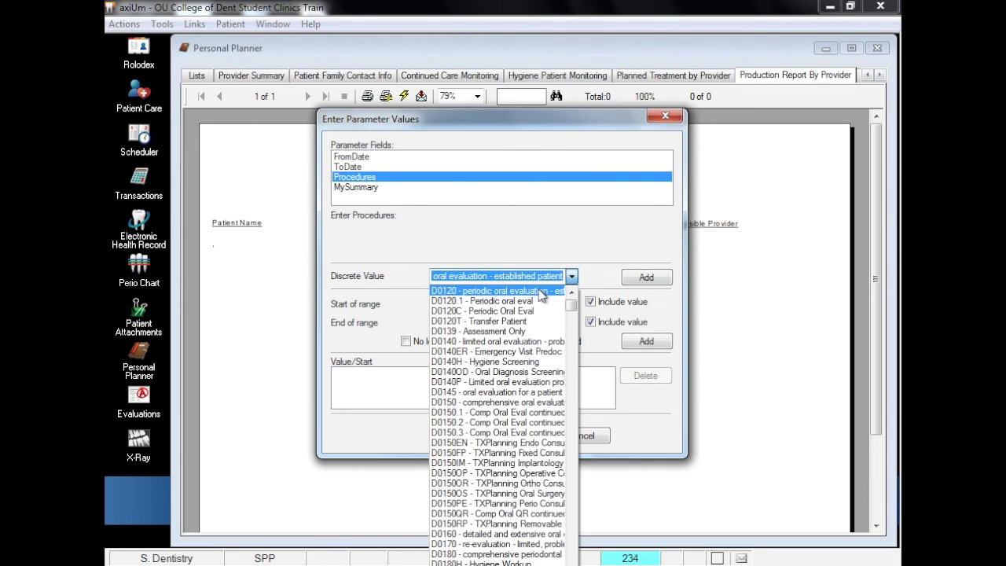
click(544, 295)
click(641, 280)
Step: Add a procedure range from D0120.1 - Periodic oral eval to the unspecified adjunctive procedure, by report, for the Procedures parameter
click(572, 303)
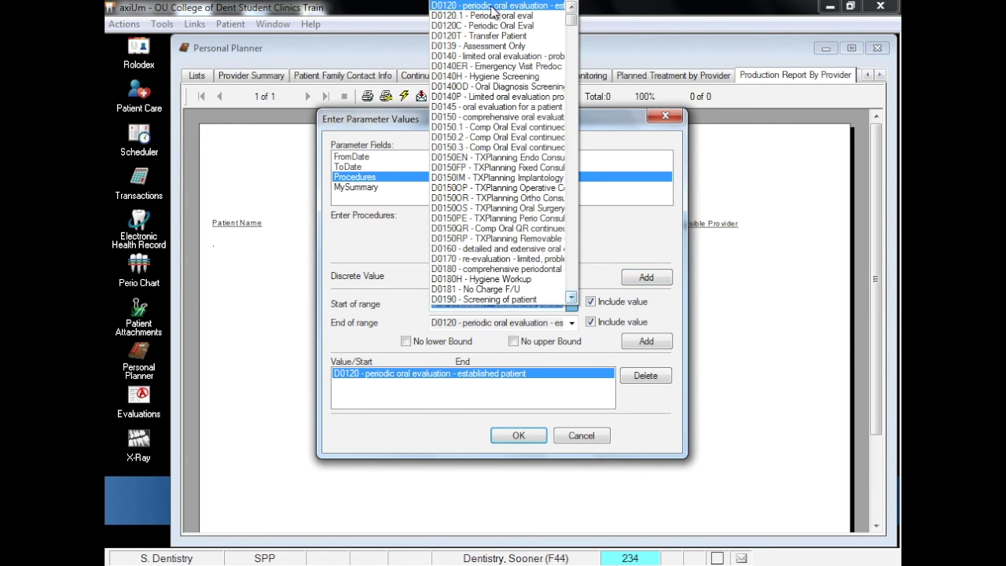
click(500, 15)
click(572, 322)
drag(572, 18, 567, 243)
click(495, 269)
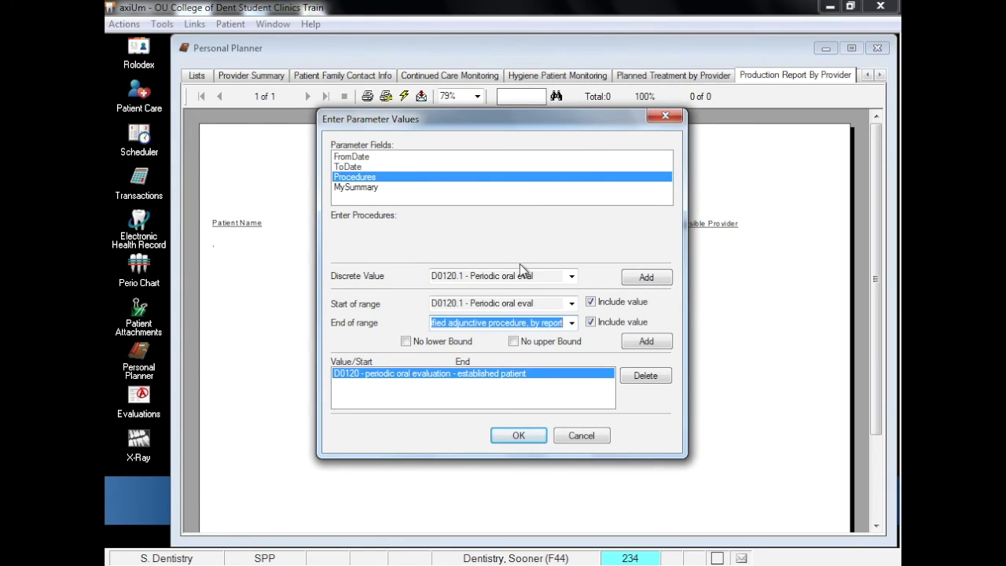
click(646, 341)
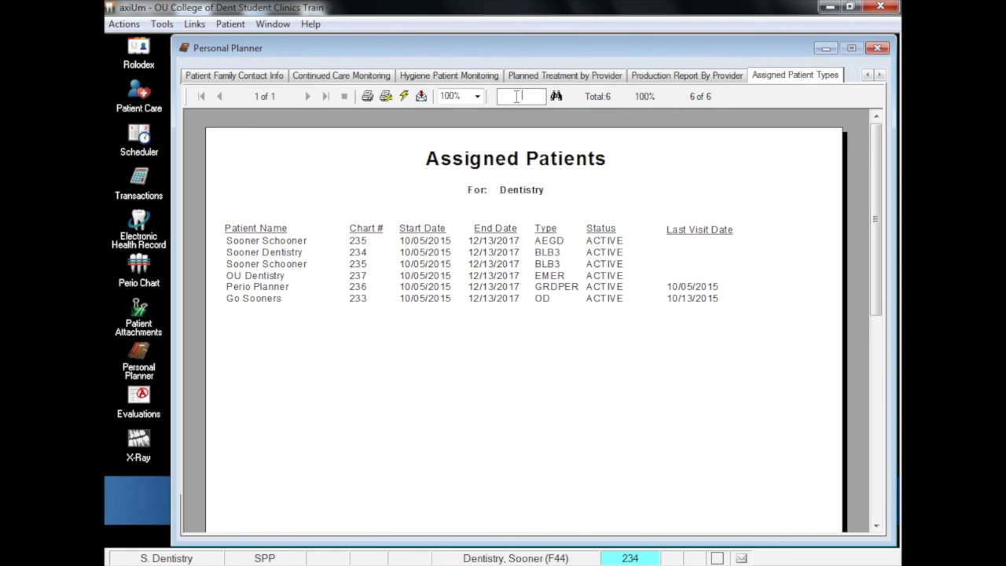
Step: Search the Assigned Patients report for "active", step through several occurrences, and close the Personal Planner
text(active)
click(555, 96)
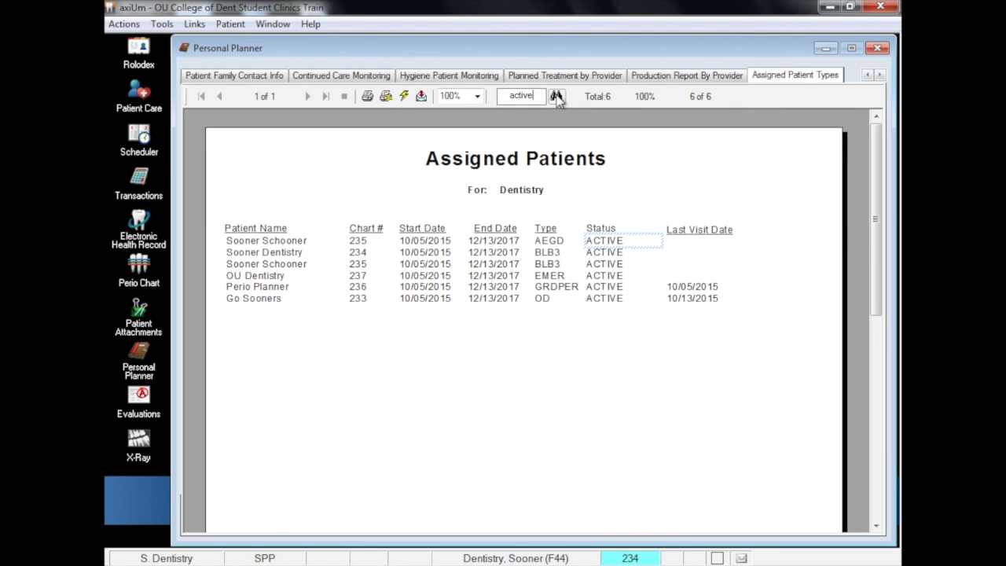
click(557, 96)
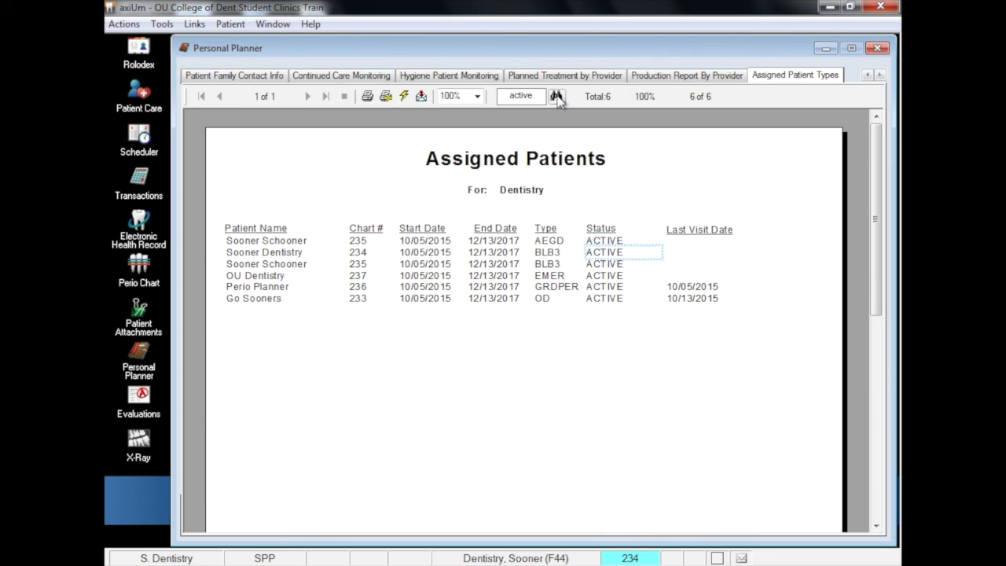
click(557, 96)
click(556, 96)
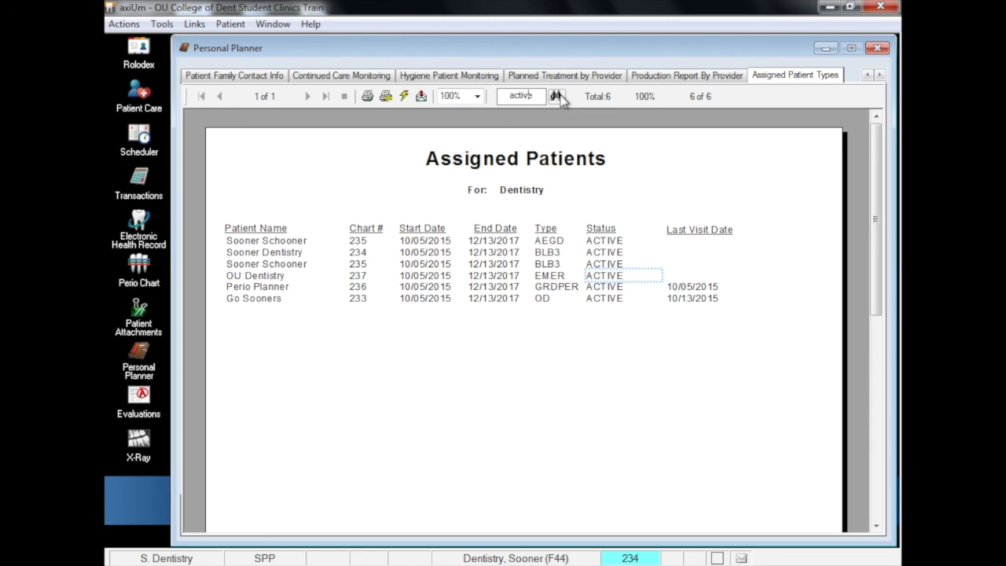
click(874, 48)
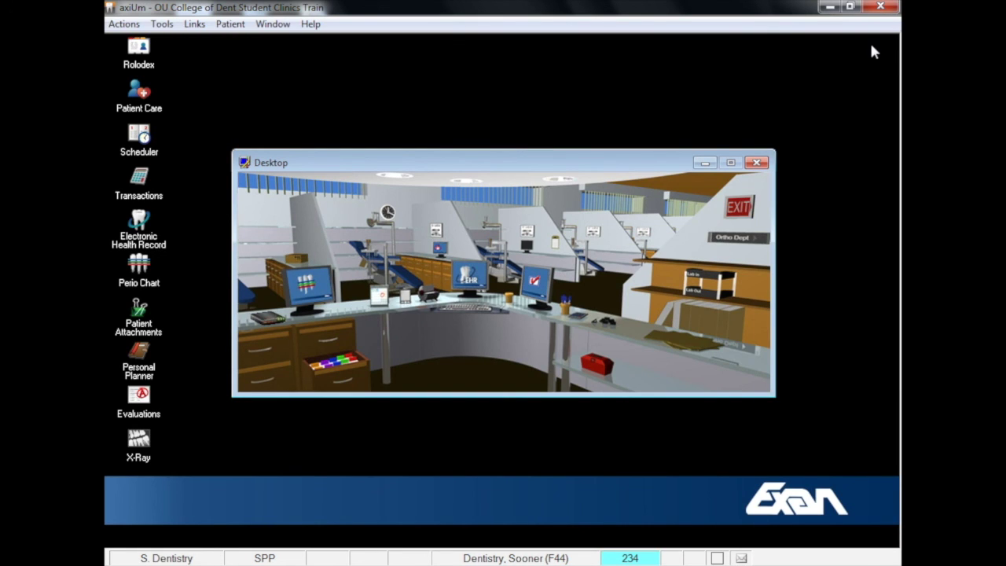